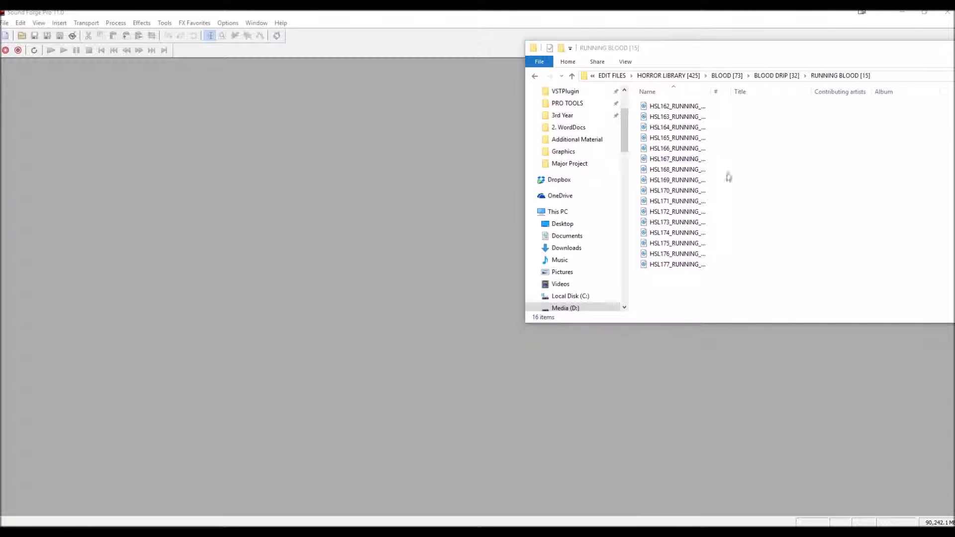
Auto-fit the Name column so the full RUNNING BLOOD WAV file names show.
double_click(712, 88)
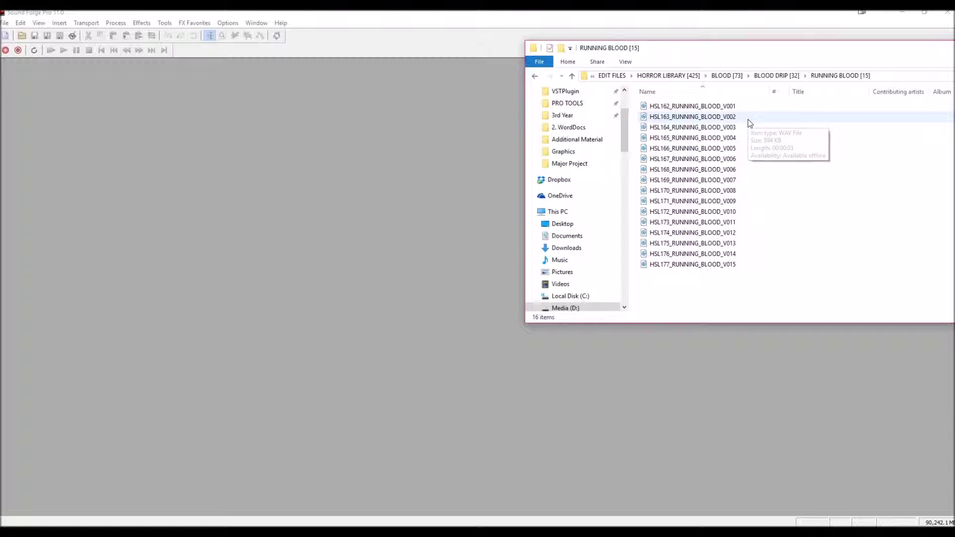
Drag all the RUNNING BLOOD WAV files into Sound Forge, minimize Explorer, and place the cursor near 0.06 s.
left_click_drag(732, 277, 713, 107)
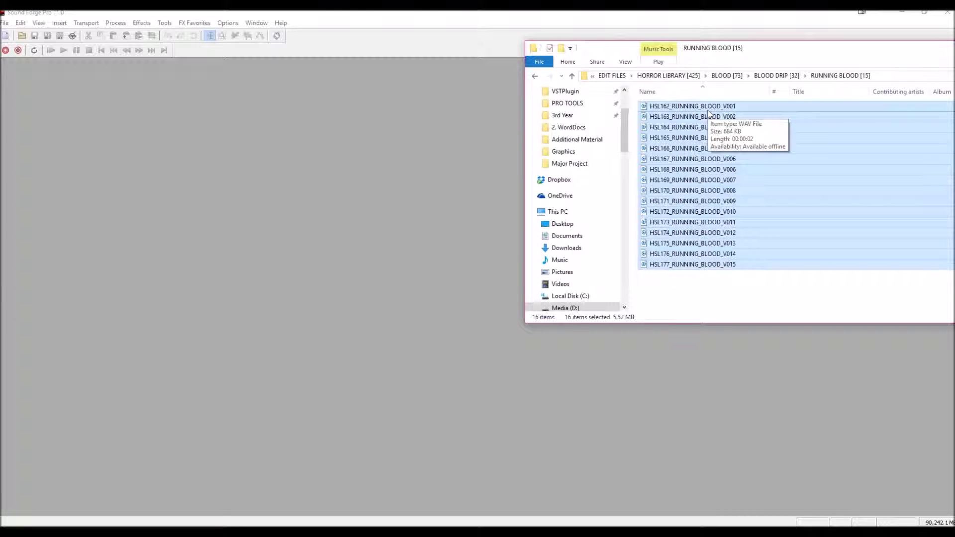
left_click_drag(709, 113, 312, 114)
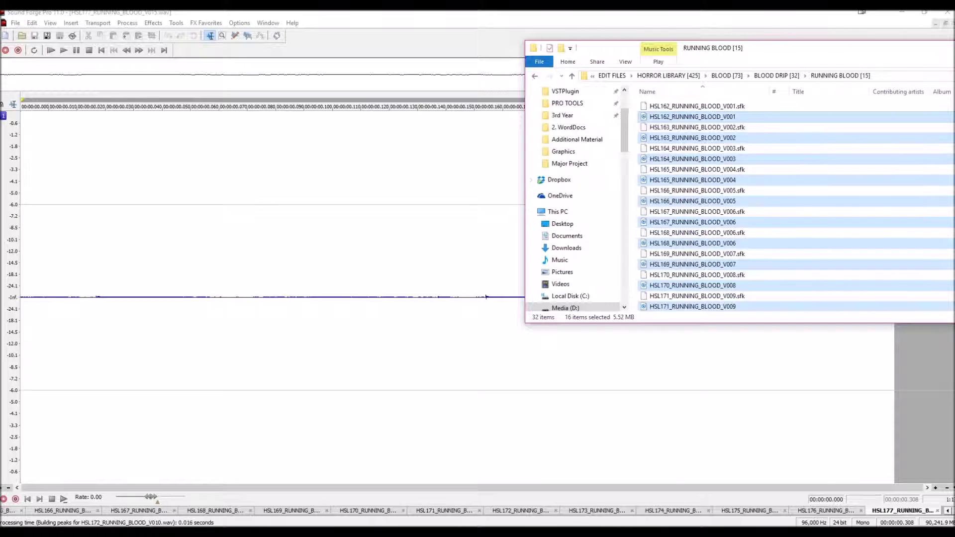
left_click(939, 49)
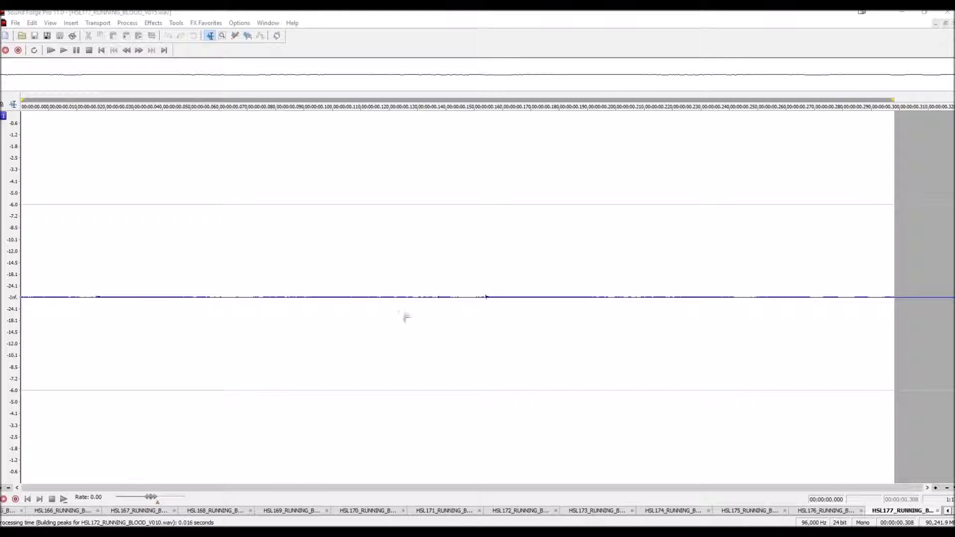
left_click(190, 321)
Play and stop HSL177_RUNNING_BLOOD_V015, then bring up the Tools menu.
key("space")
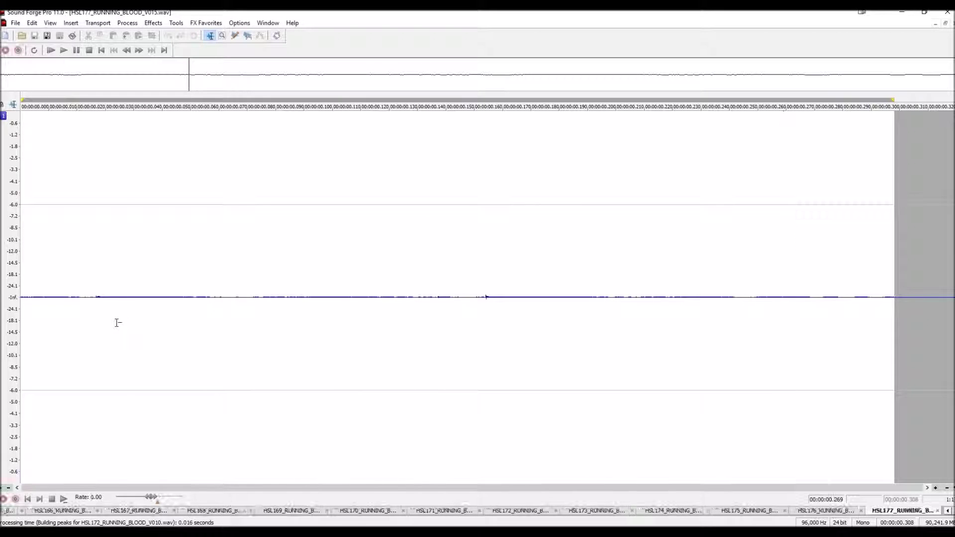
key("space")
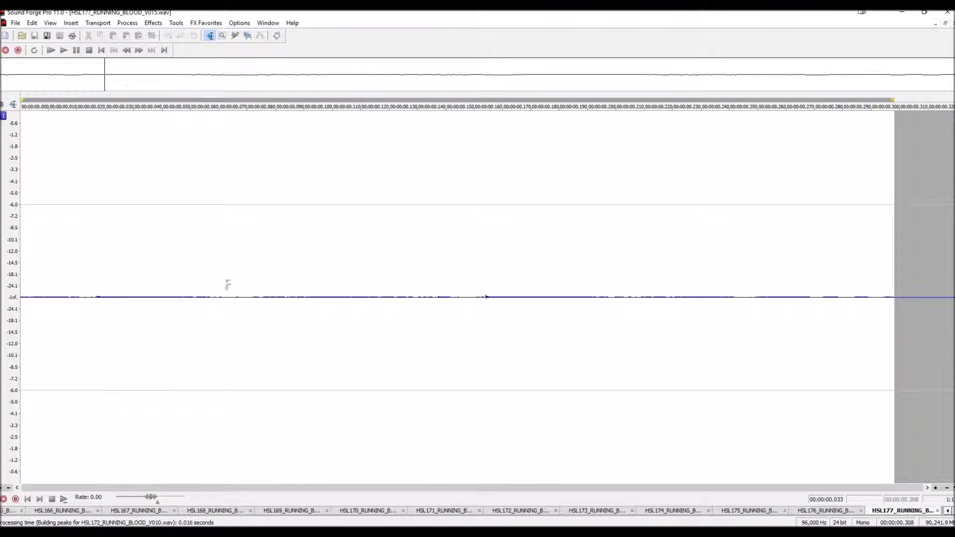
left_click(148, 24)
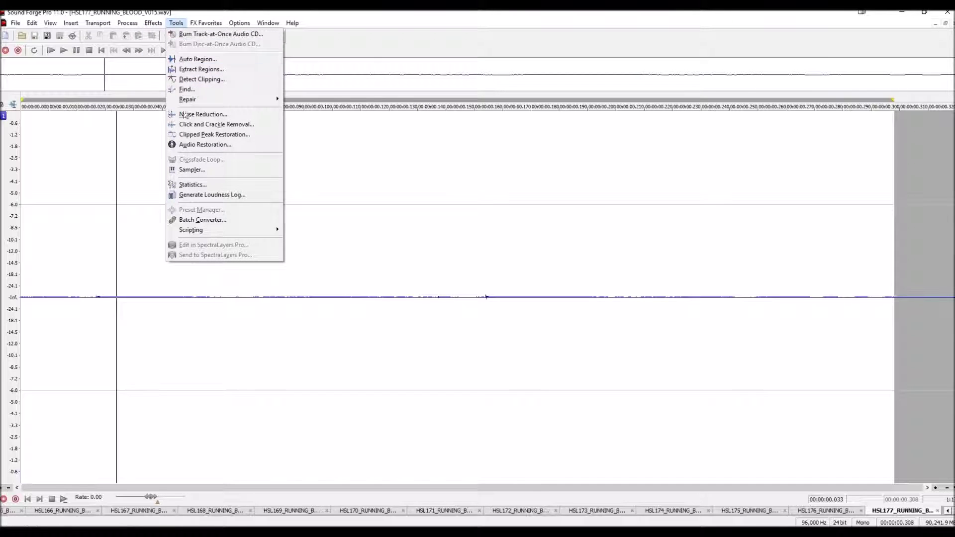
Open the Batch Converter and load the saved job 'batch preset.bj'.
left_click(206, 220)
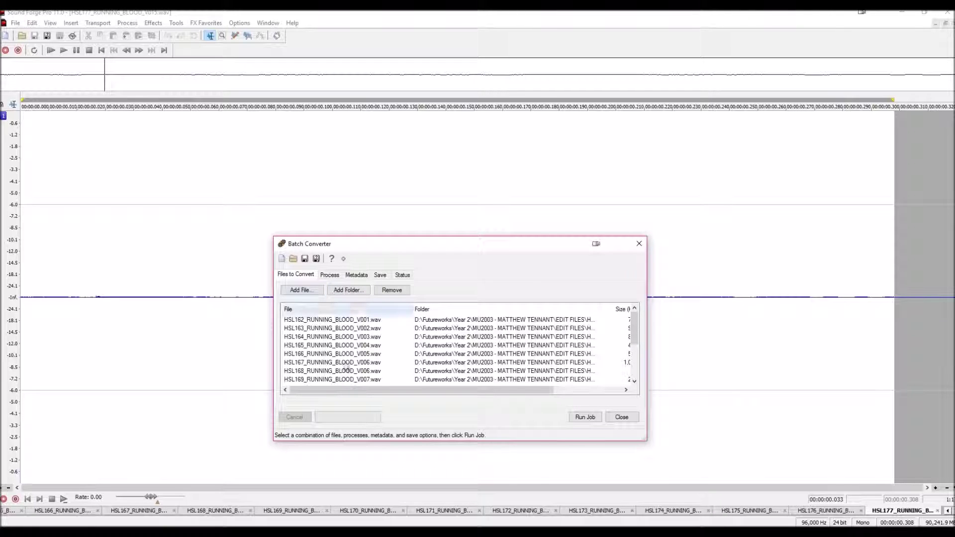
left_click(293, 259)
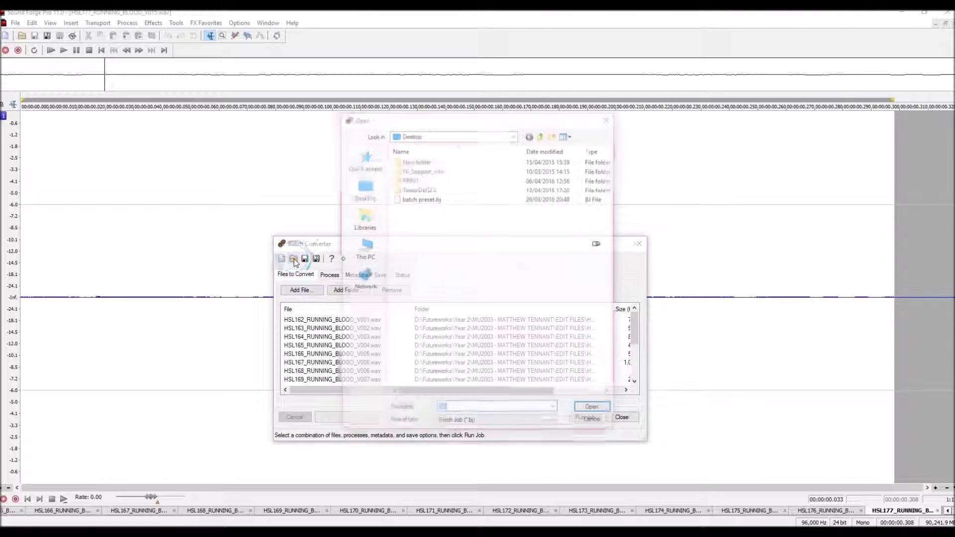
left_click(436, 199)
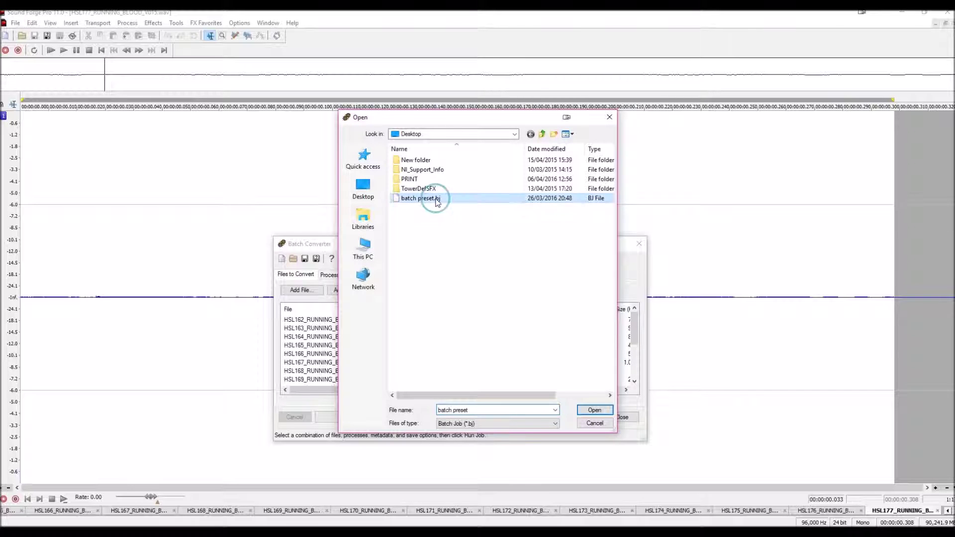
left_click(608, 414)
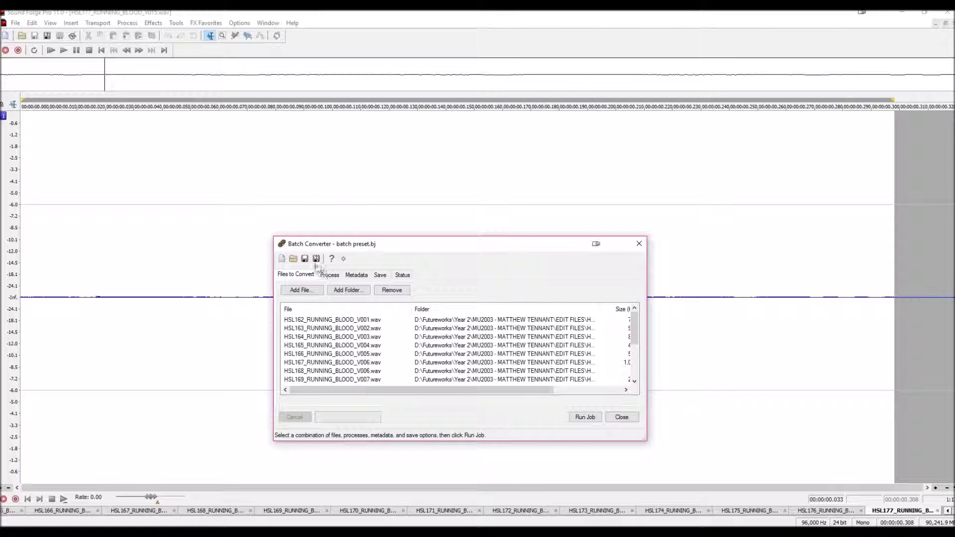
Review the processing effect chain, run the batch job, and close the converter when done.
left_click(330, 276)
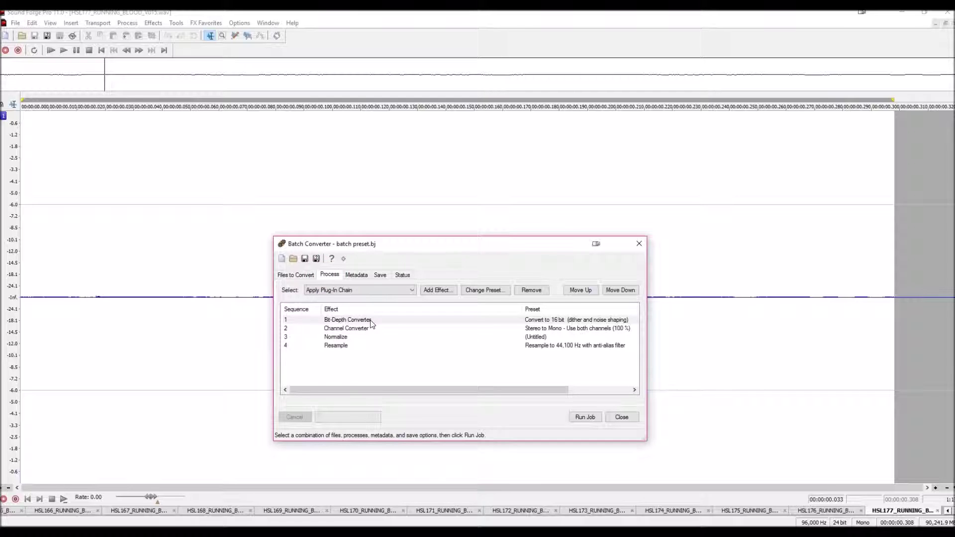
left_click(584, 418)
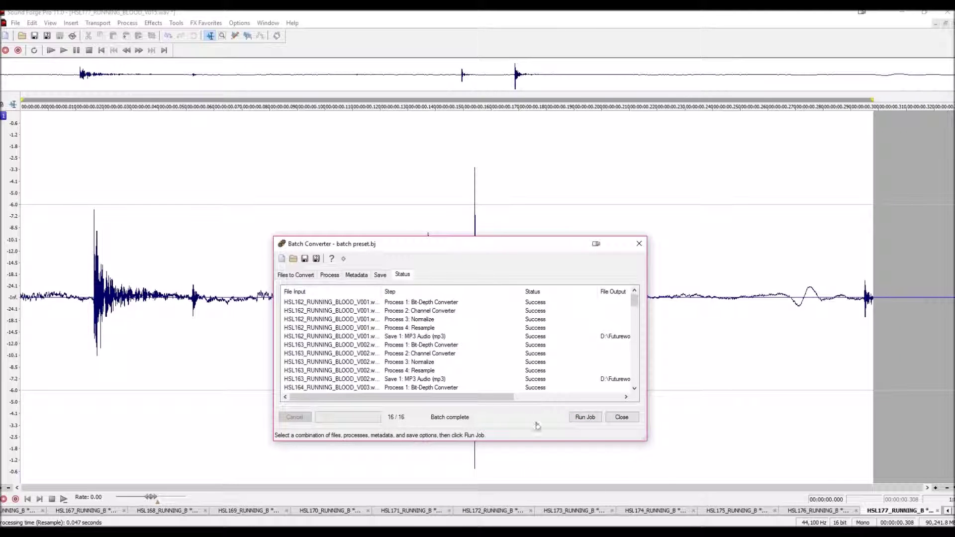
left_click(578, 420)
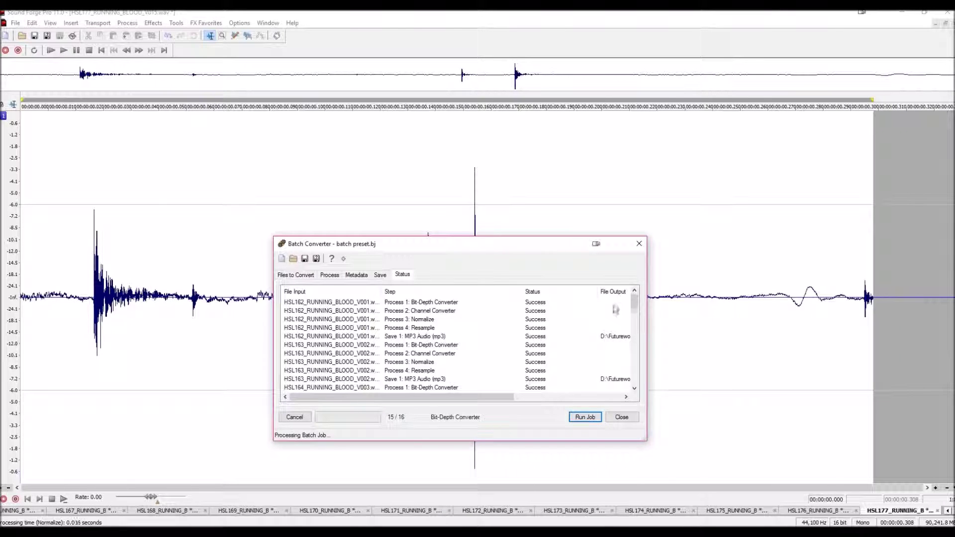
left_click(639, 243)
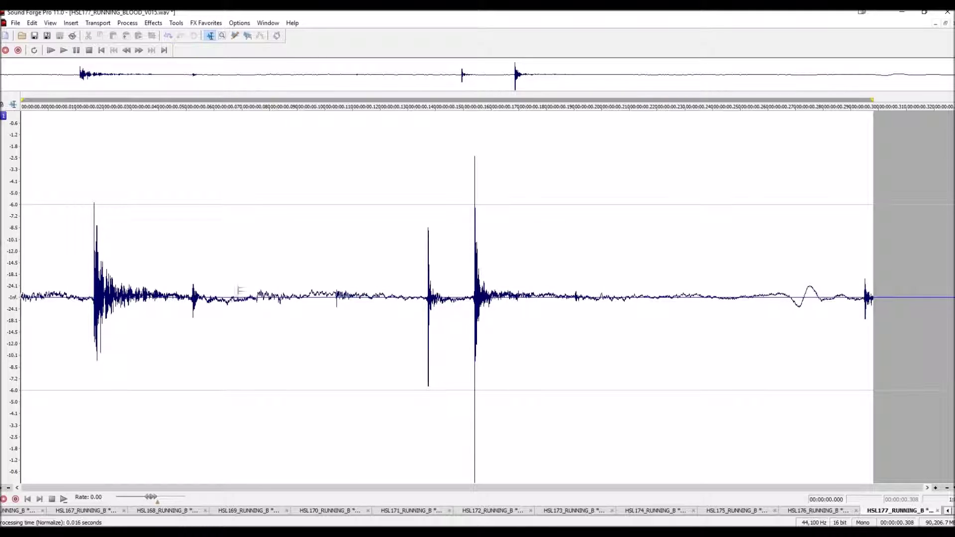
Play the converted sample from its start and check the RUNNING BLOOD folder, now 48 items.
left_click(80, 313)
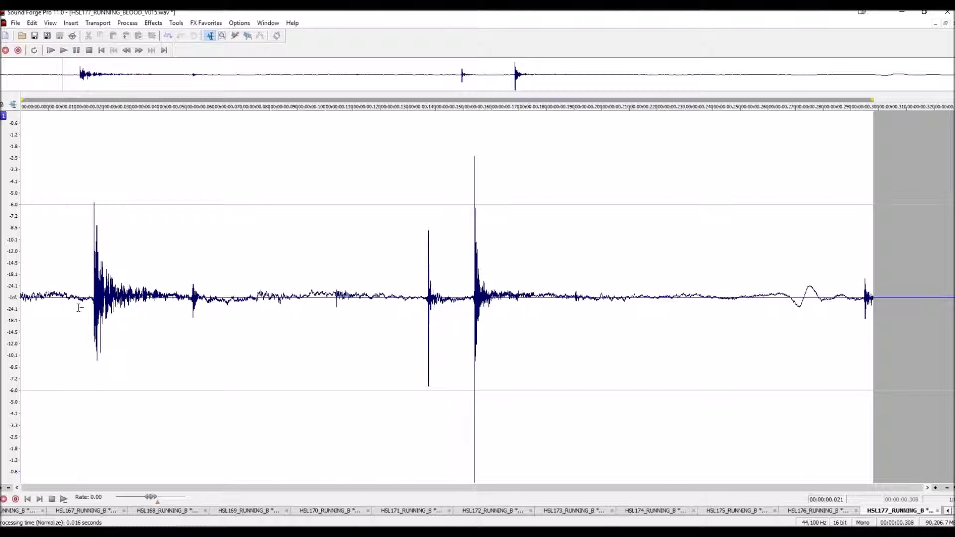
key("space")
key("space")
key("alt+Tab")
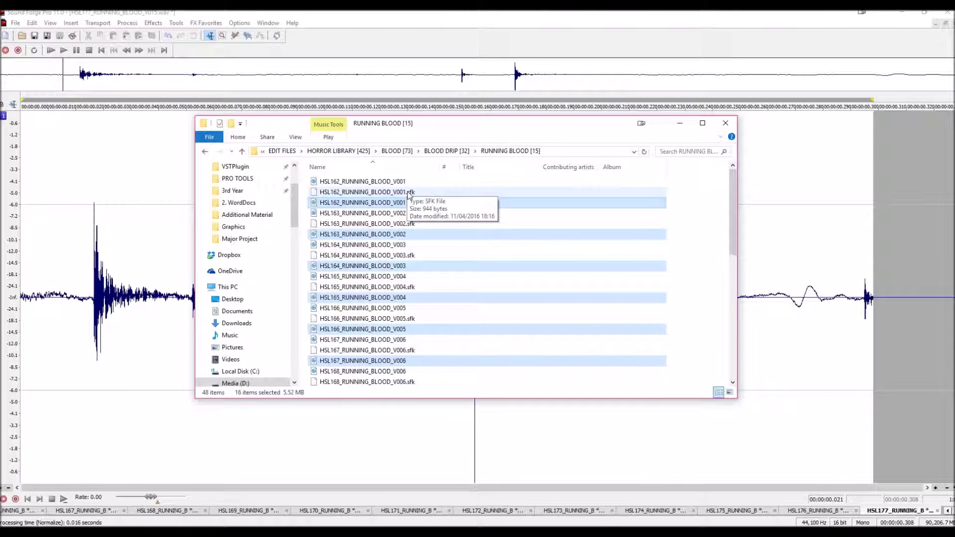
left_click(154, 349)
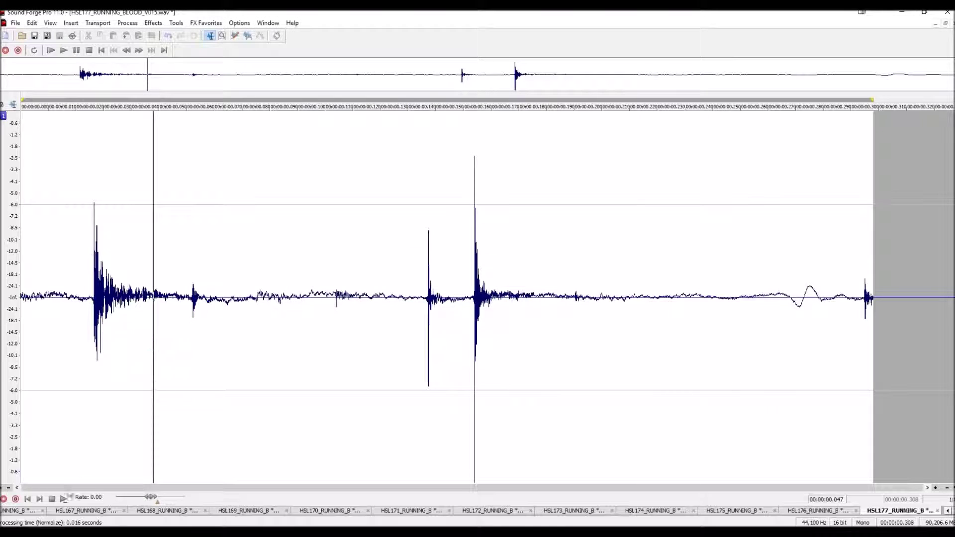
Save and close the first four sample files, including HSL165 and HSL166.
left_click(41, 511)
key("Return")
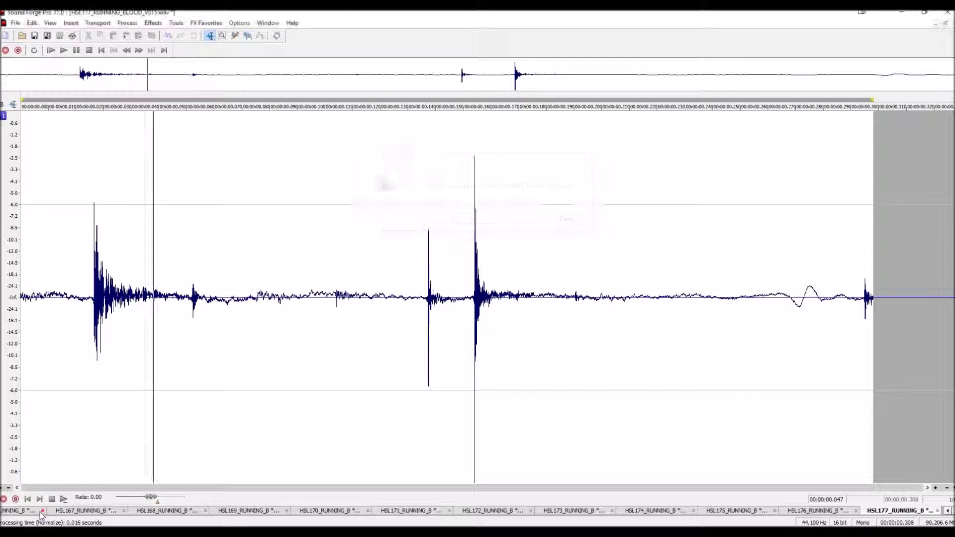
left_click(42, 511)
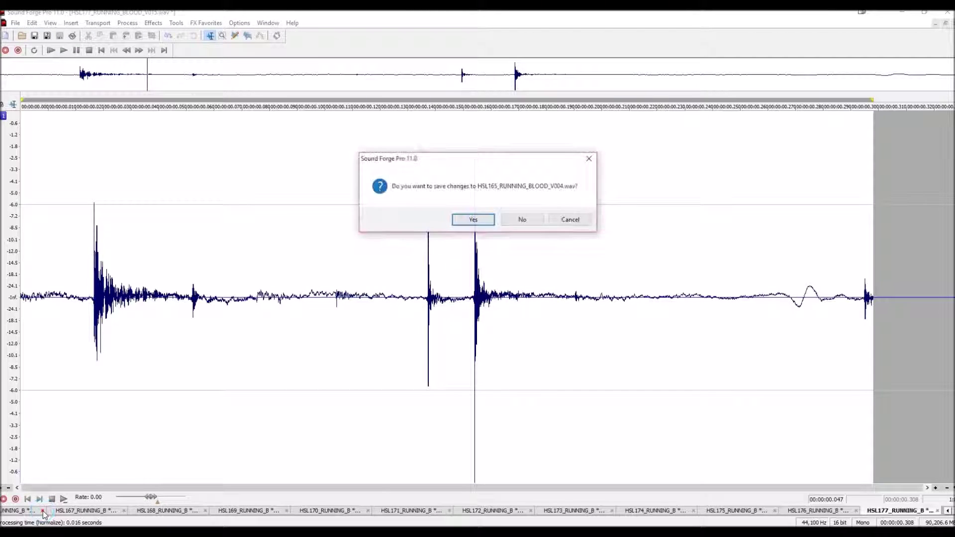
key("Return")
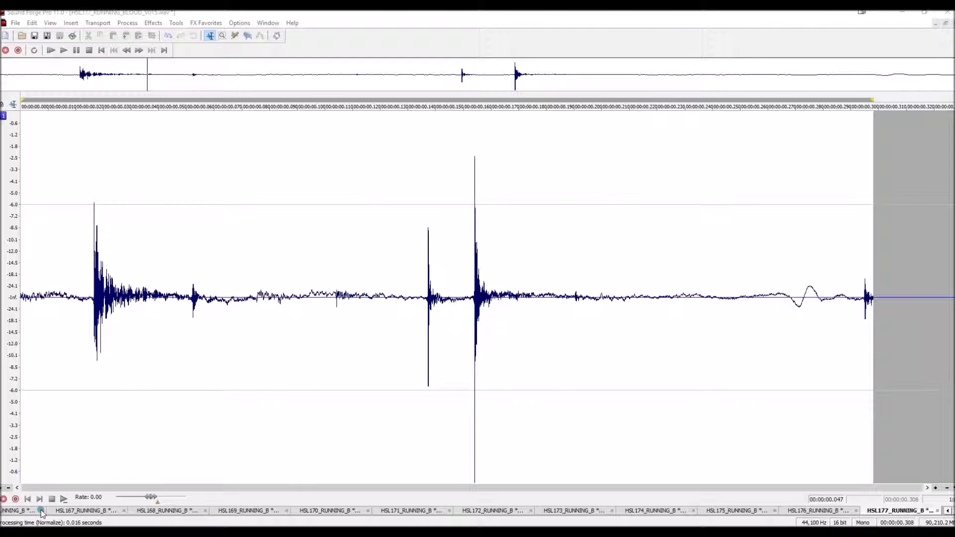
left_click(41, 511)
key("Return")
left_click(42, 511)
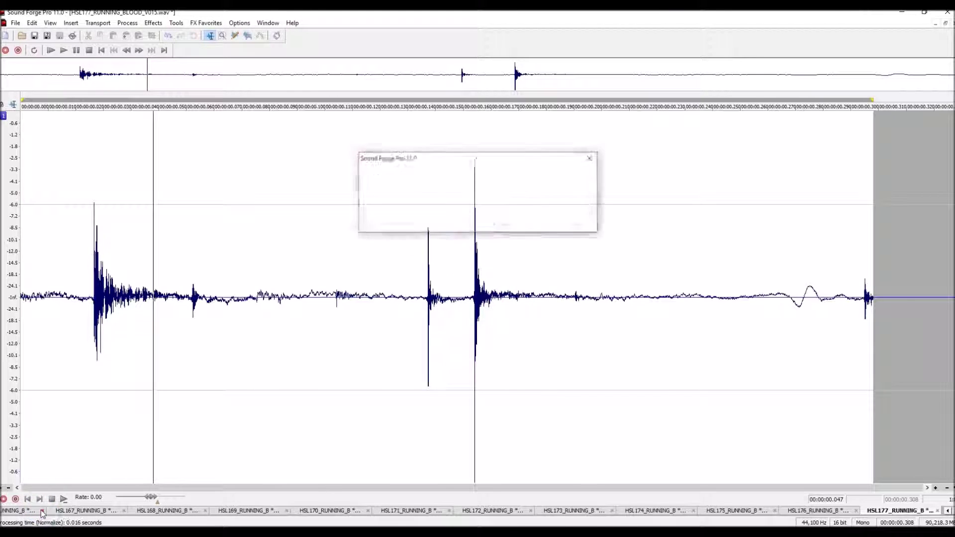
key("Return")
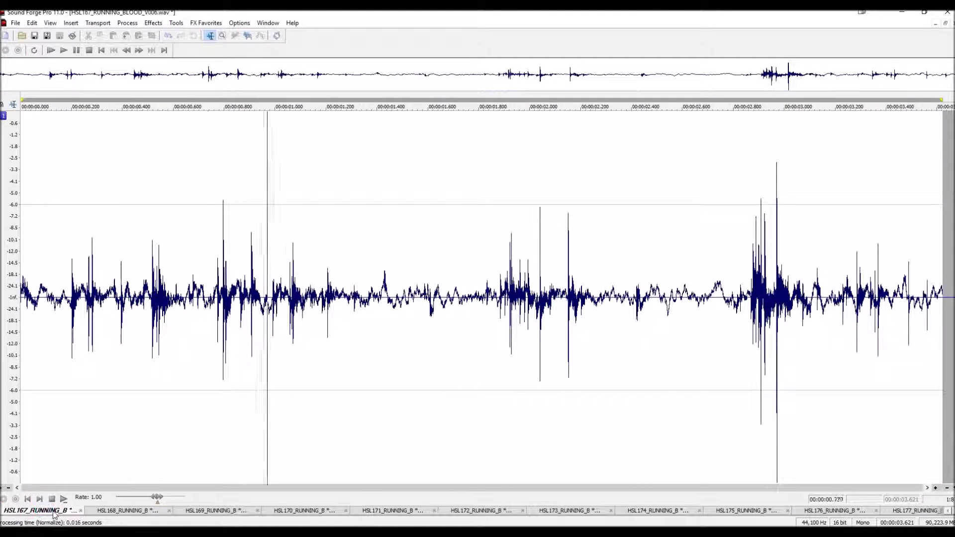
Stop playback, then save and close HSL167 through HSL170.
key("space")
left_click(77, 511)
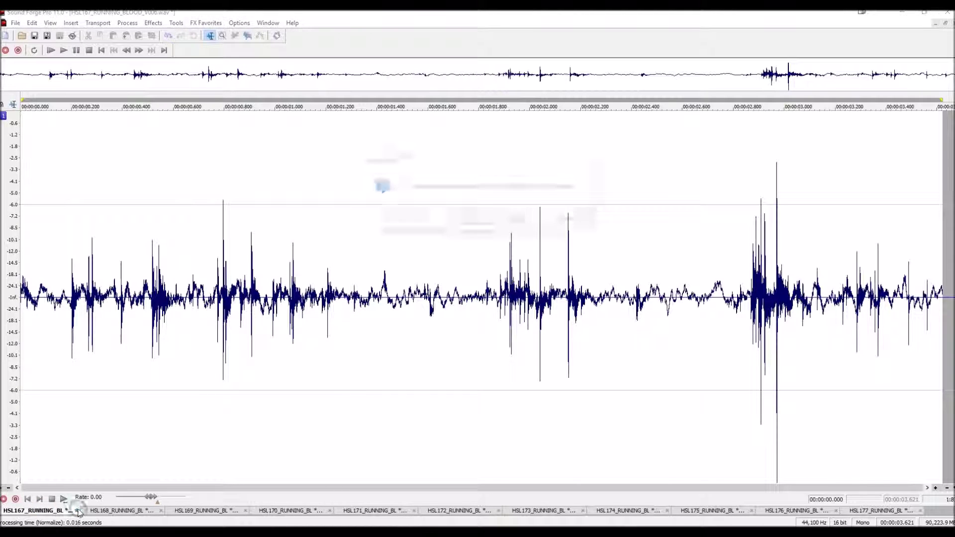
key("Return")
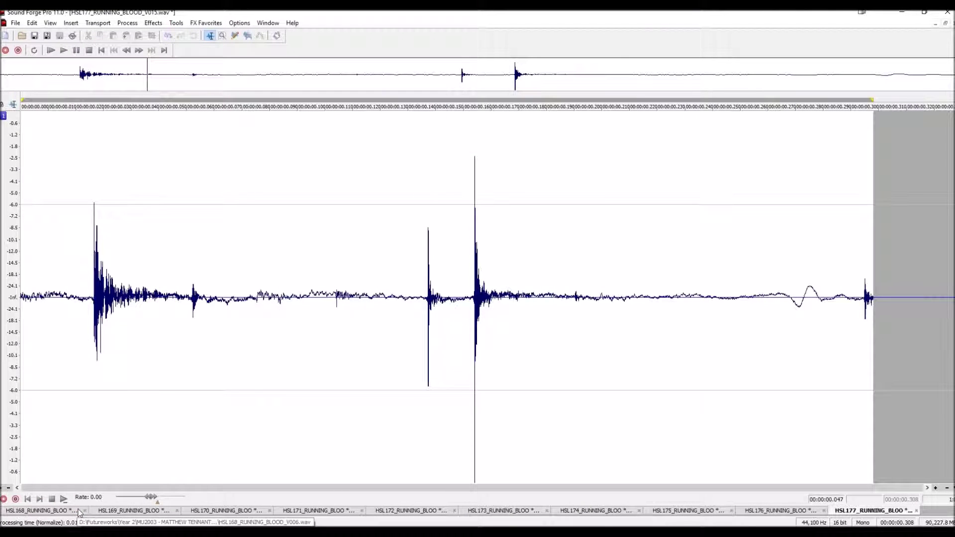
left_click(84, 511)
key("Return")
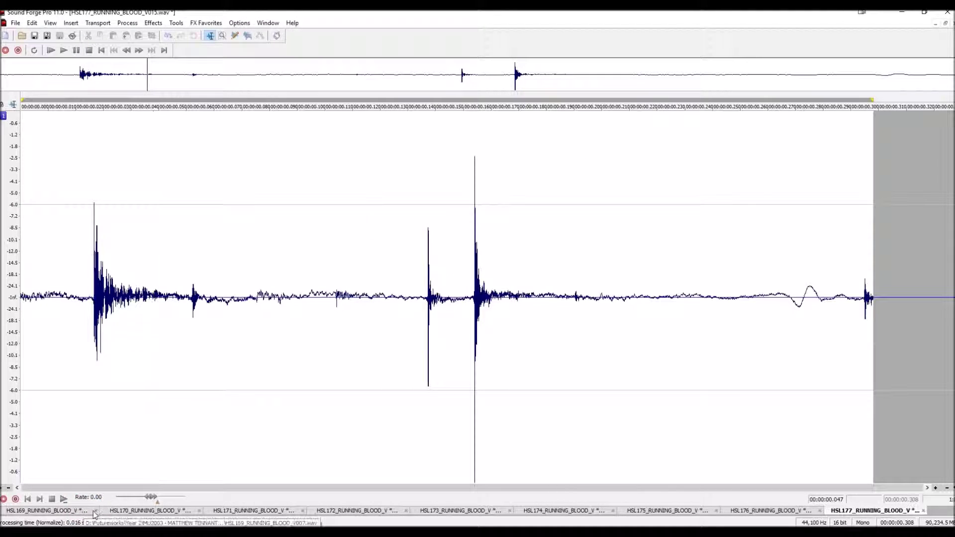
left_click(93, 512)
key("Return")
left_click(112, 512)
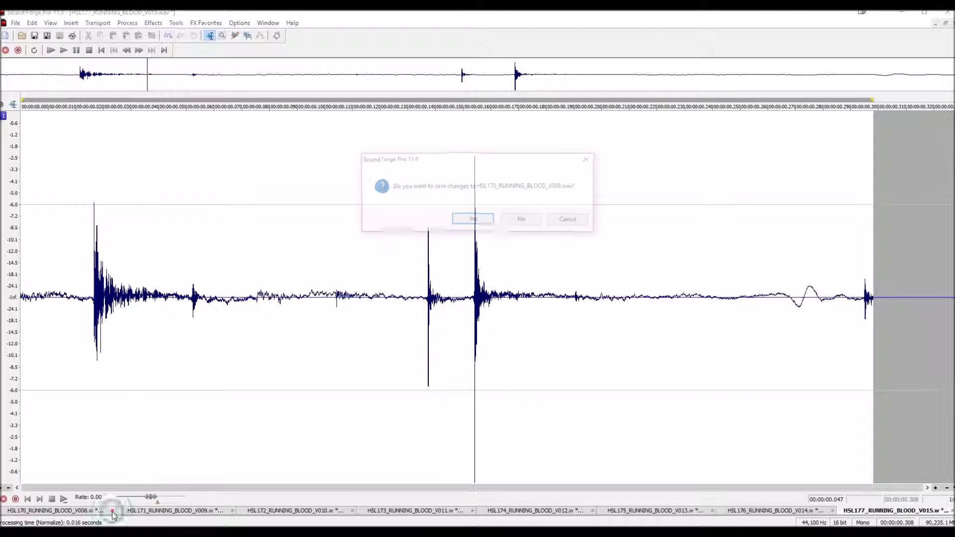
key("Return")
Save and close HSL171, HSL172 and all remaining sample files.
left_click(115, 509)
key("Return")
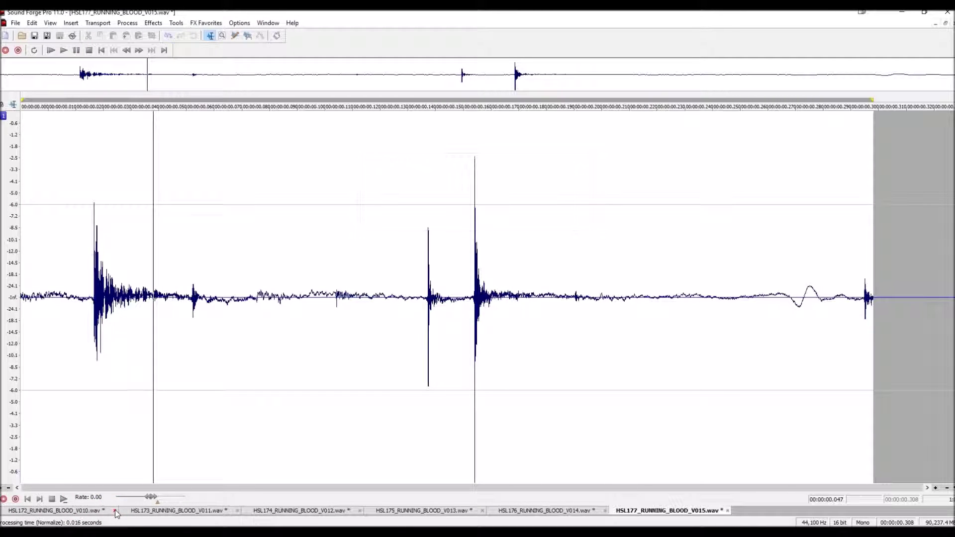
left_click(115, 509)
key("Return")
left_click(115, 510)
key("Return")
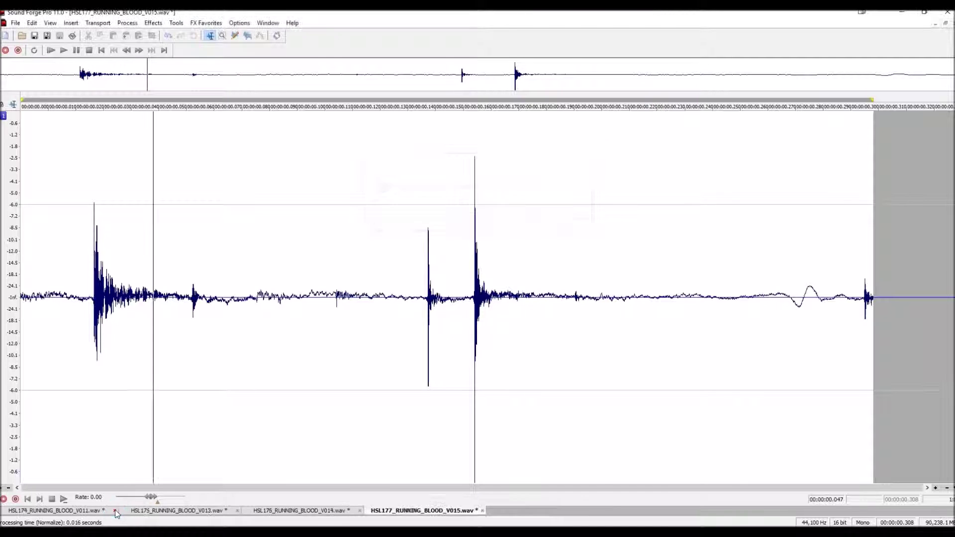
left_click(115, 509)
key("Return")
left_click(115, 509)
key("Return")
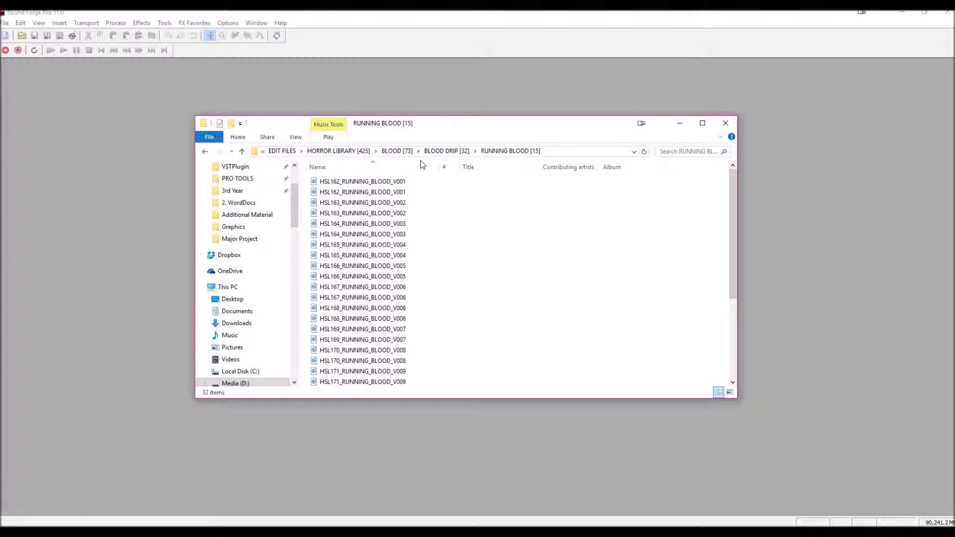
Widen the Name column and select HSL162–HSL164 files to compare MP3 and WAV versions.
left_click_drag(438, 164, 512, 167)
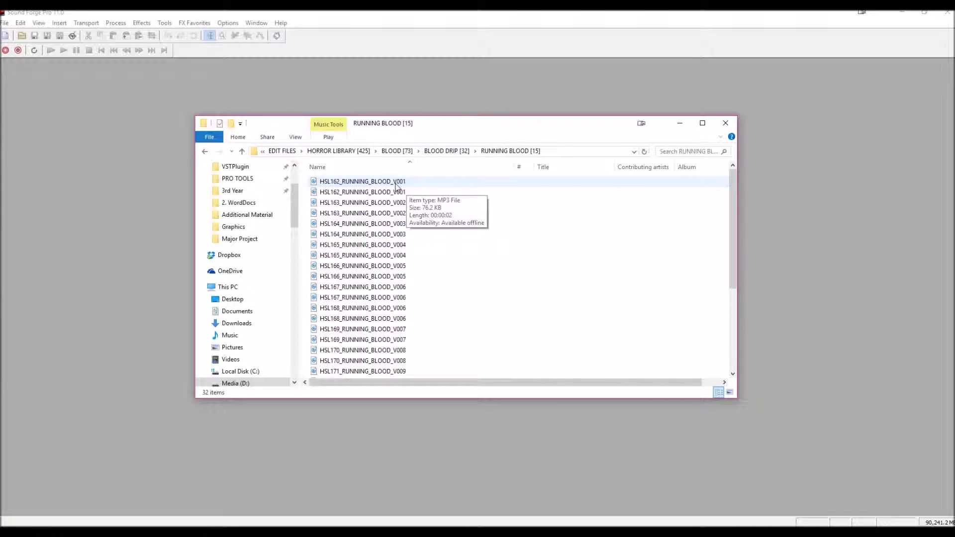
left_click(397, 183)
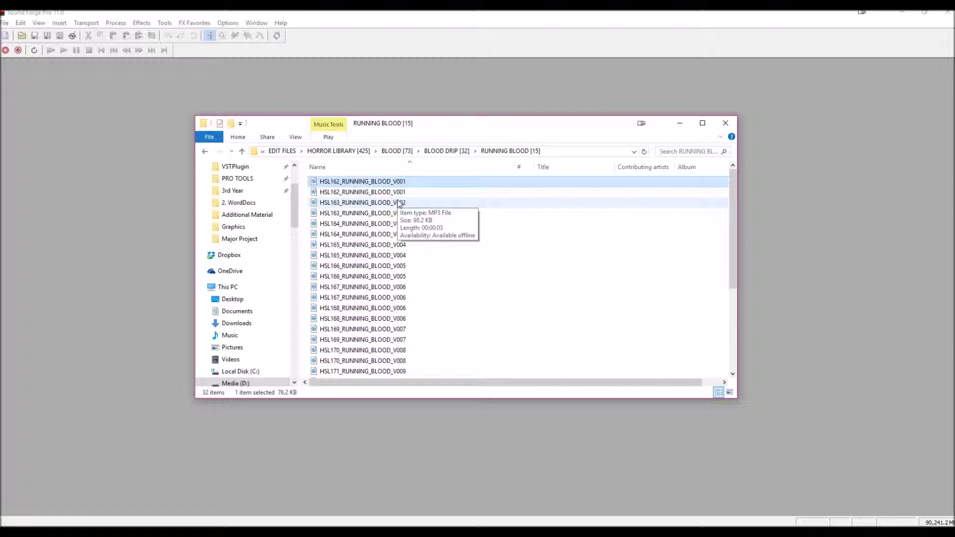
left_click(398, 203, "ctrl")
left_click(395, 223, "ctrl")
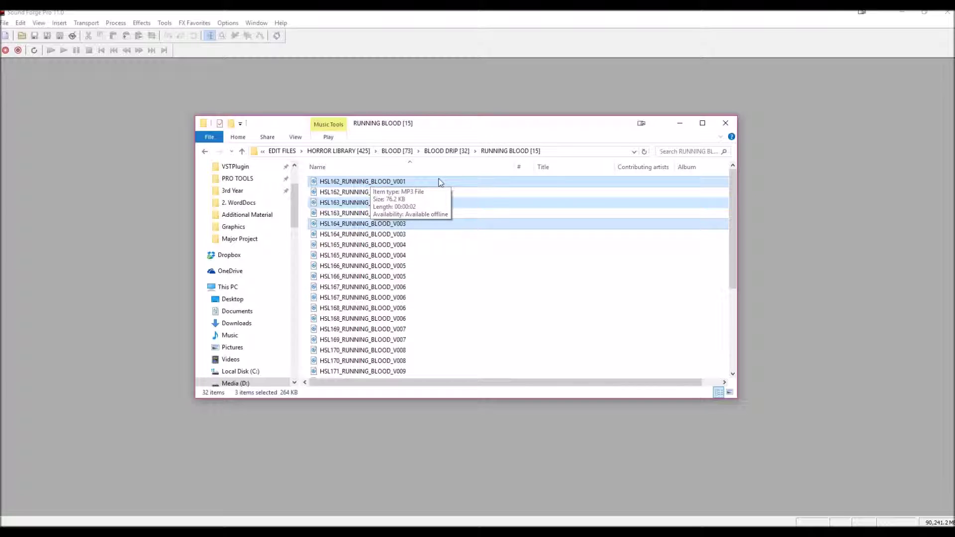
left_click(406, 192)
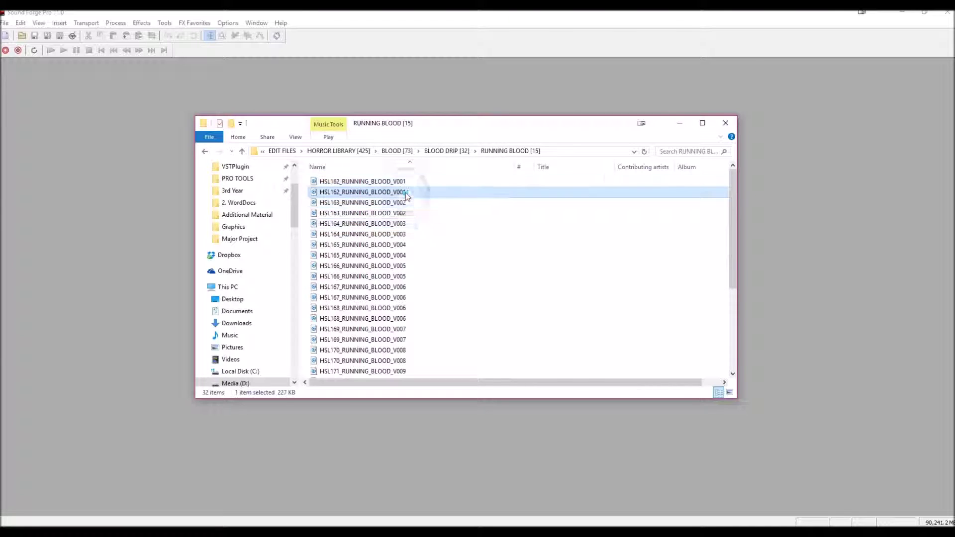